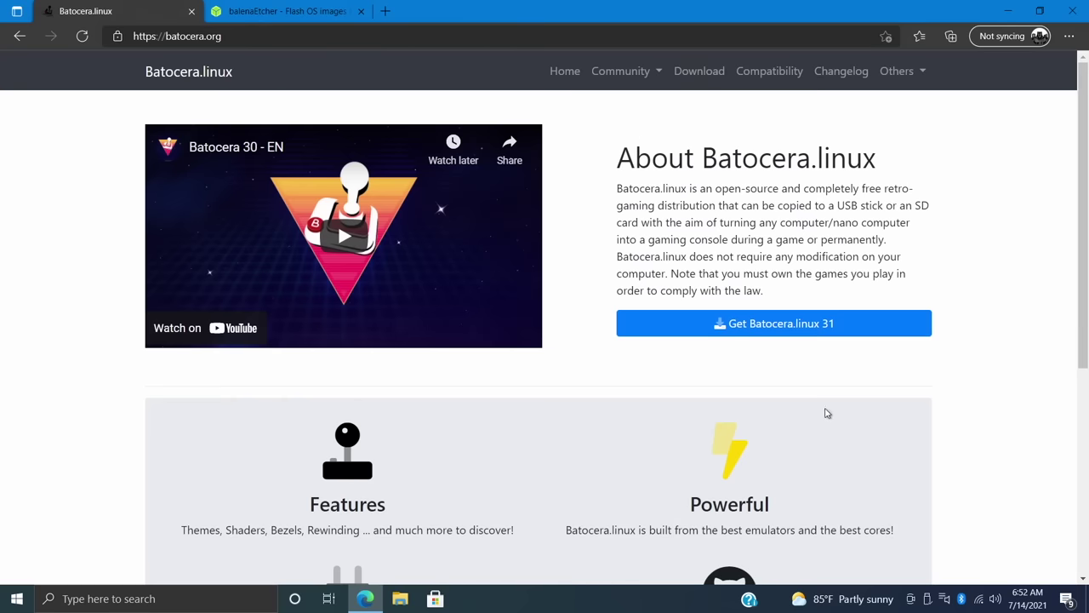
Download the Batocera.linux 31 image for Standard Desktop/Laptop (x64) from batocera.org using the direct link.
{"action": "left_click", "coordinate": [772, 324]}
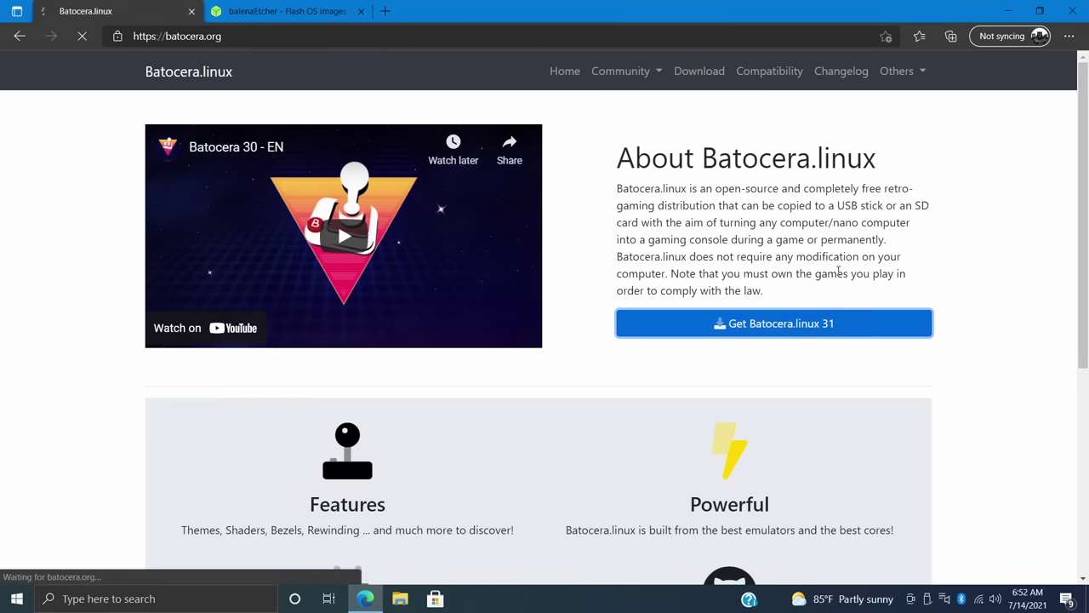
{"action": "scroll", "coordinate": [834, 281], "scroll_direction": "down", "scroll_amount": 2}
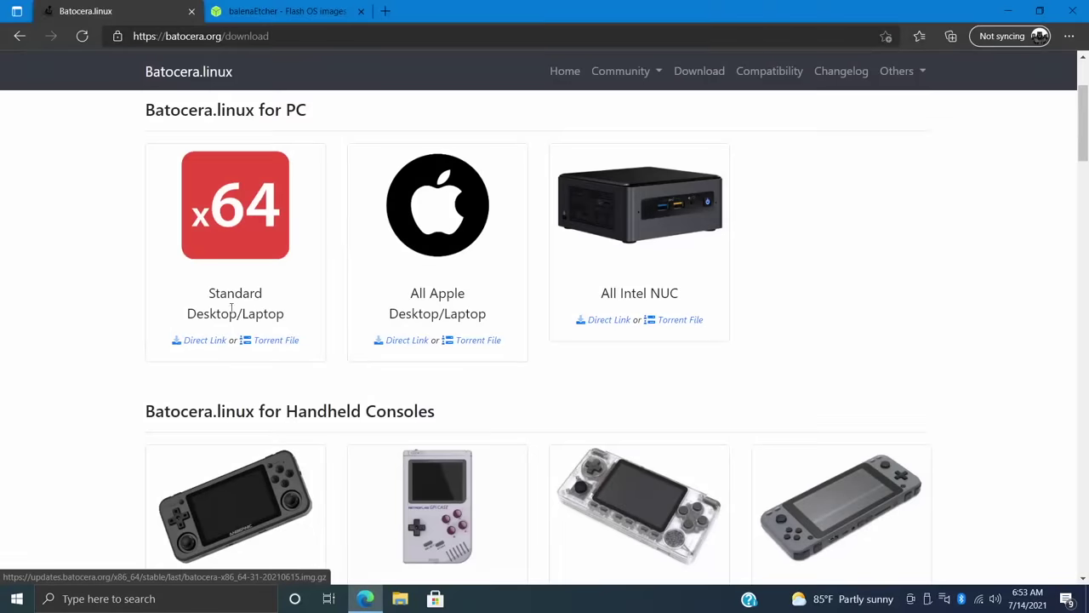
{"action": "left_click", "coordinate": [205, 341]}
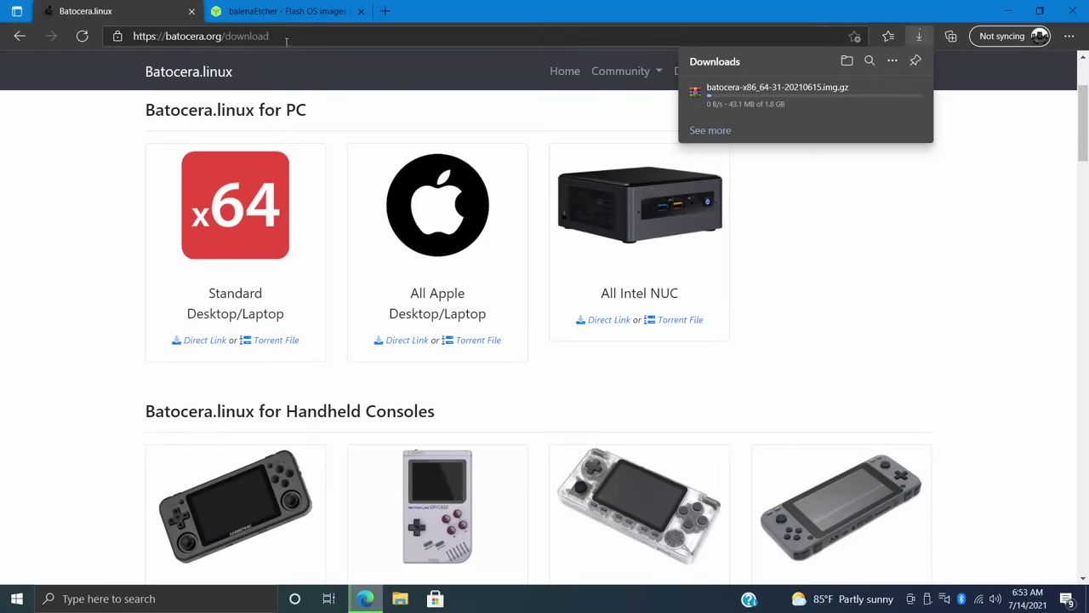
Download the portable version of Etcher for Windows (x86|x64) from the balenaEtcher site.
{"action": "left_click", "coordinate": [260, 15]}
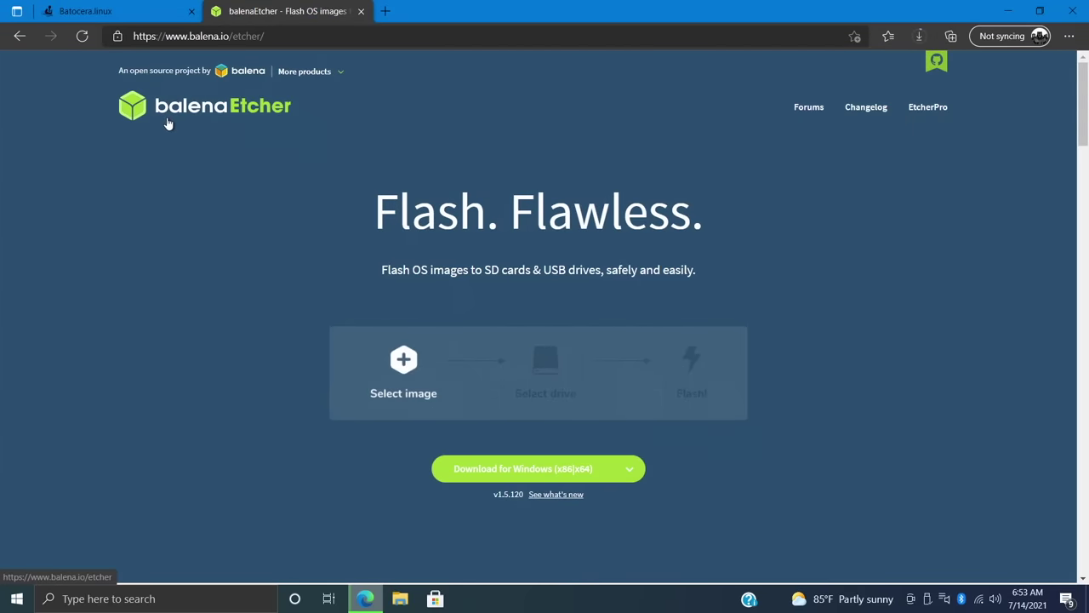
{"action": "left_click", "coordinate": [630, 473]}
{"action": "scroll", "coordinate": [681, 463], "scroll_direction": "down", "scroll_amount": 2}
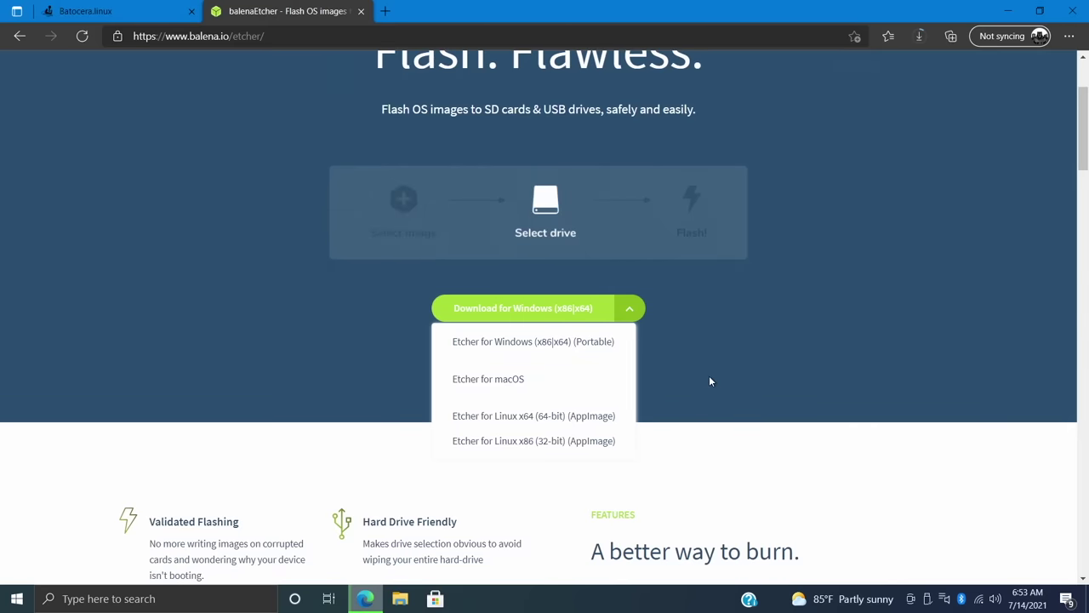
{"action": "left_click", "coordinate": [578, 344]}
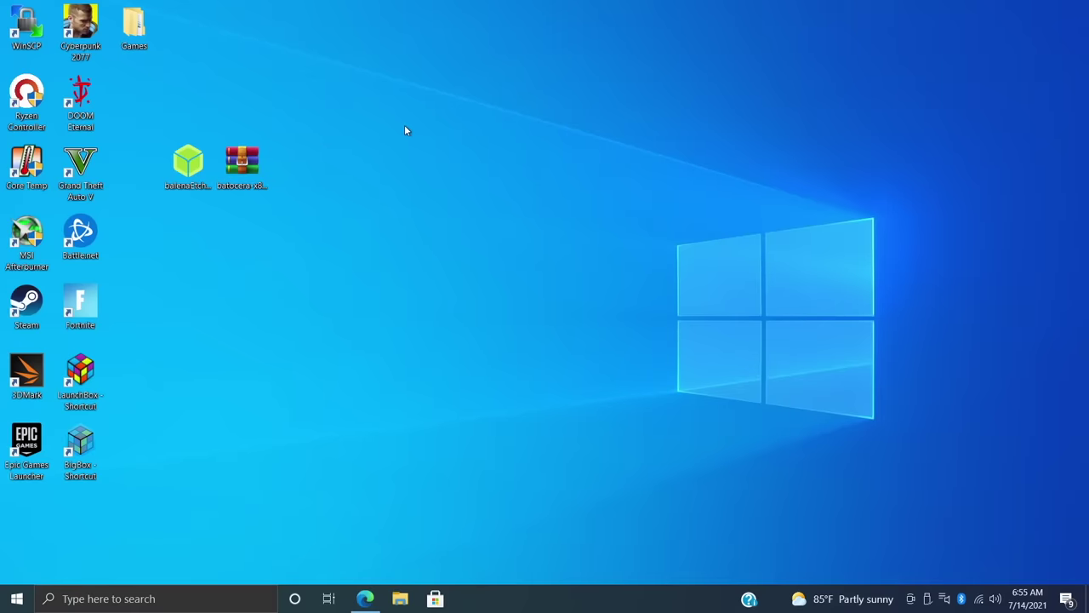
Extract the Batocera archive on the desktop into its own batocera-x86_64-31-20210615.img folder and check the extracted disc image.
{"action": "left_click", "coordinate": [248, 176]}
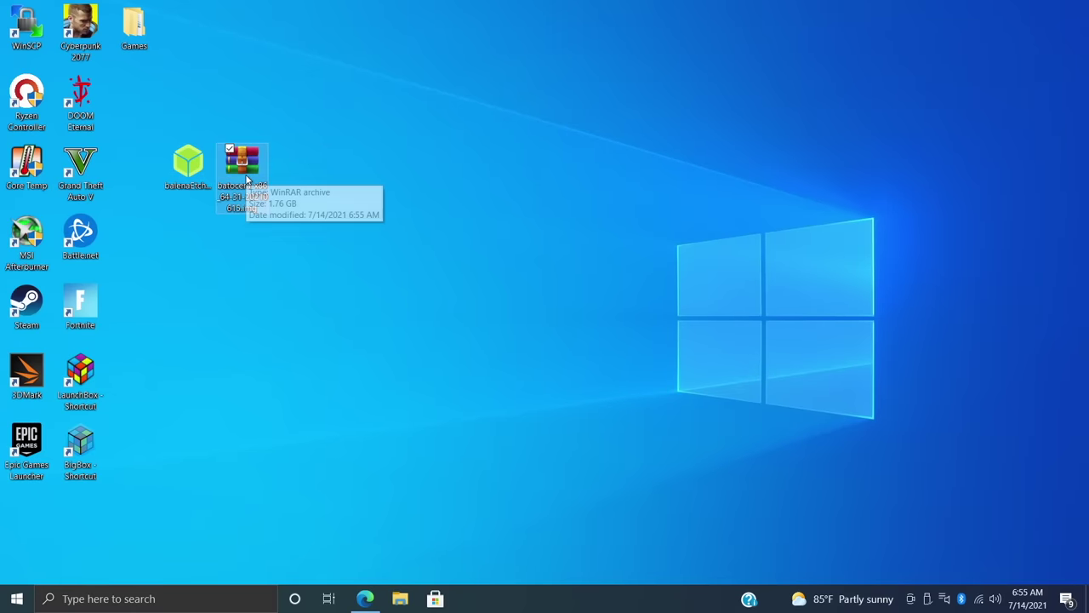
{"action": "right_click", "coordinate": [247, 162]}
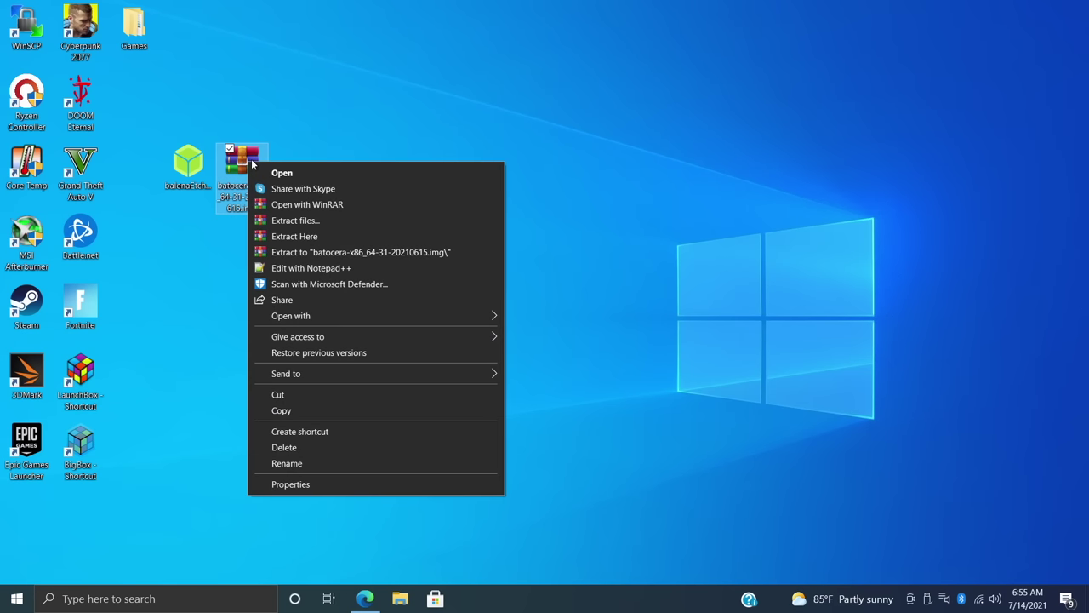
{"action": "left_click", "coordinate": [373, 252]}
{"action": "left_click_drag", "start_coordinate": [89, 492], "coordinate": [306, 170]}
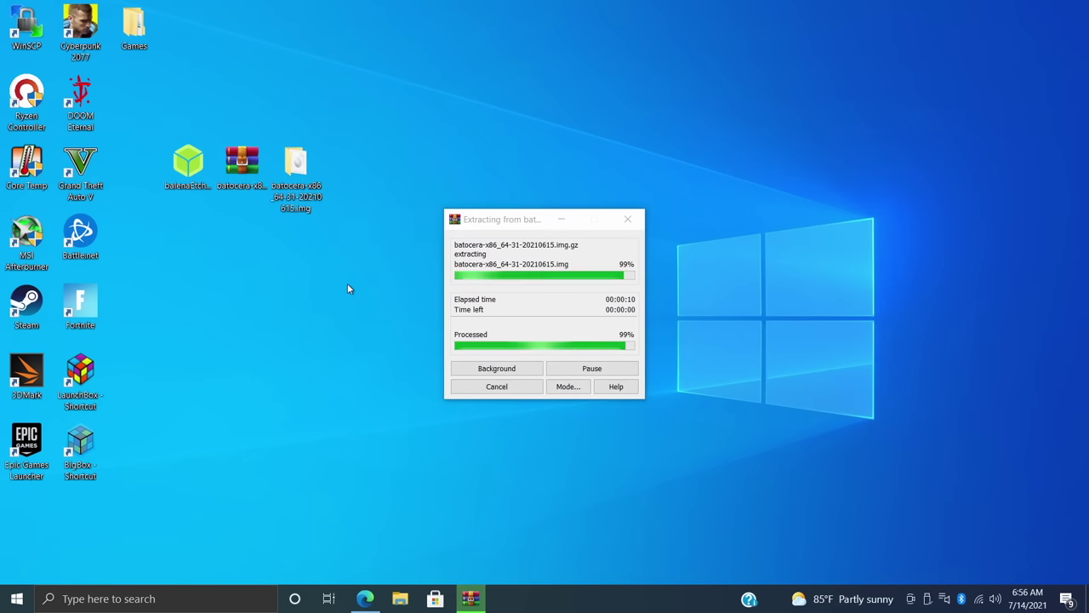
{"action": "double_click", "coordinate": [295, 164]}
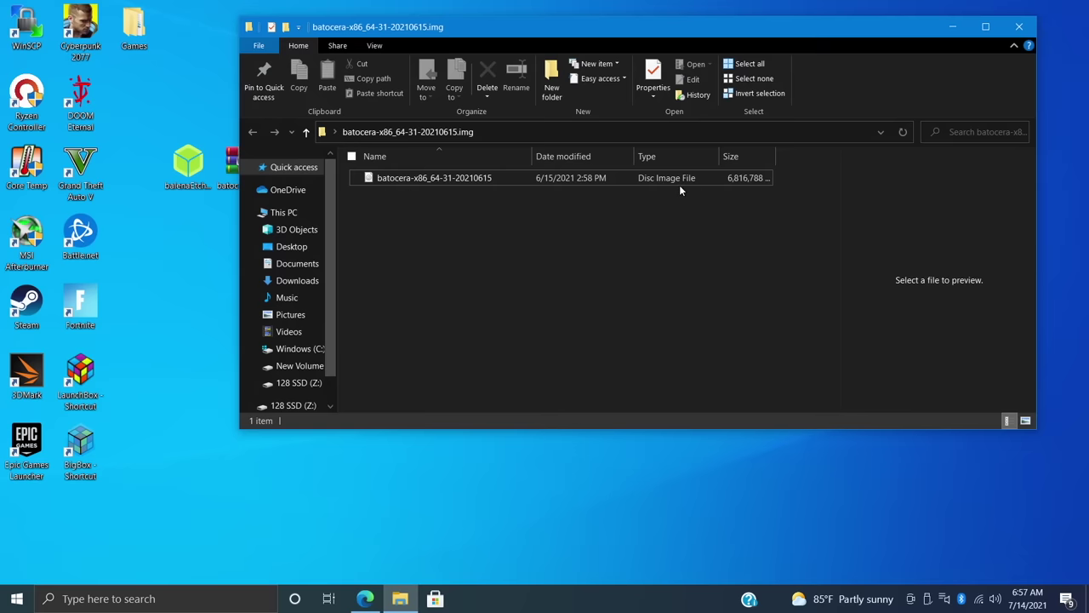
{"action": "left_click", "coordinate": [951, 30]}
{"action": "double_click", "coordinate": [189, 164]}
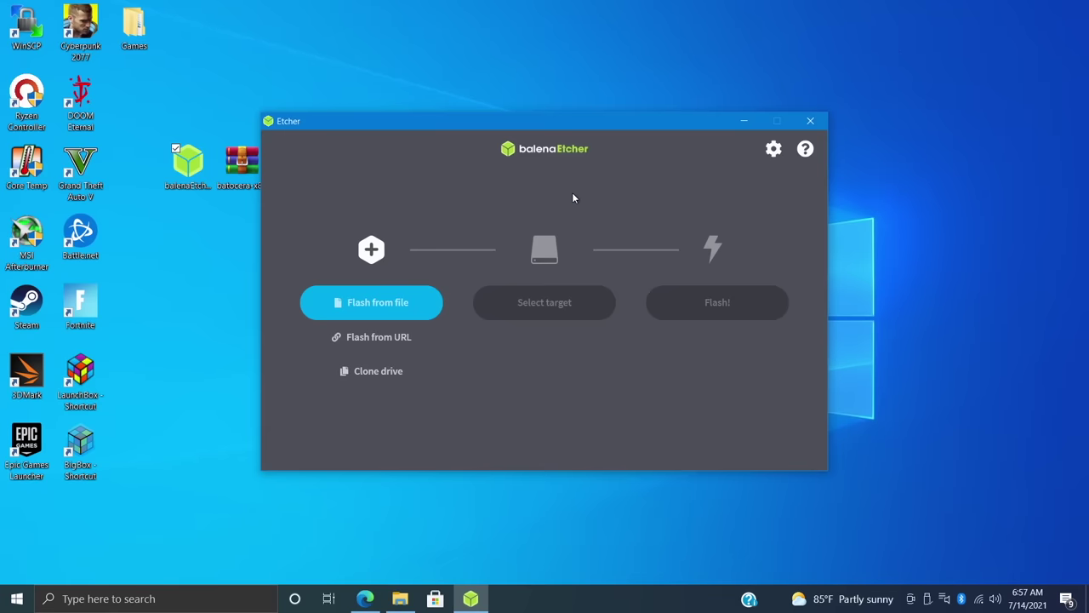
{"action": "left_click", "coordinate": [382, 311]}
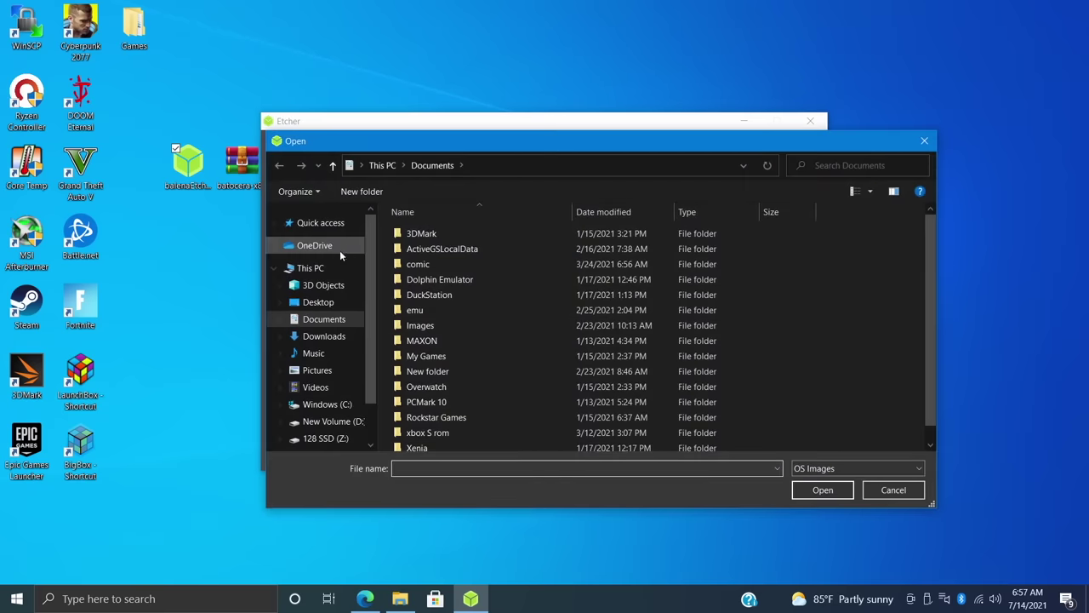
{"action": "left_click", "coordinate": [316, 304]}
{"action": "double_click", "coordinate": [442, 235]}
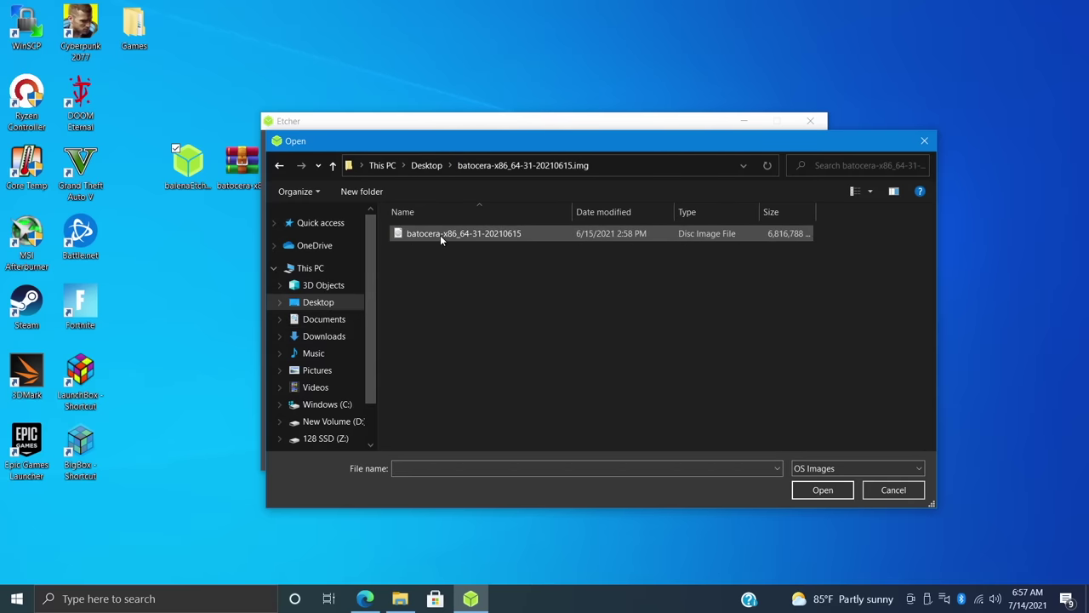
{"action": "double_click", "coordinate": [538, 233]}
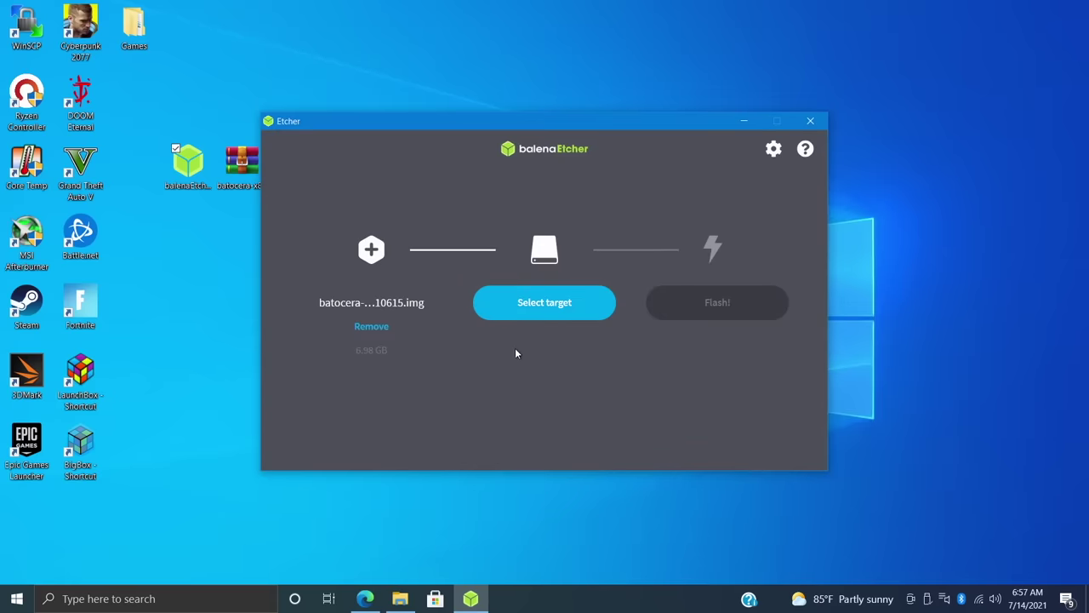
Flash the image to the 128 GB JMicron Generic SCSI Disk Device at Z:\, accepting the large-drive warning, and minimize Etcher when done.
{"action": "left_click", "coordinate": [540, 311]}
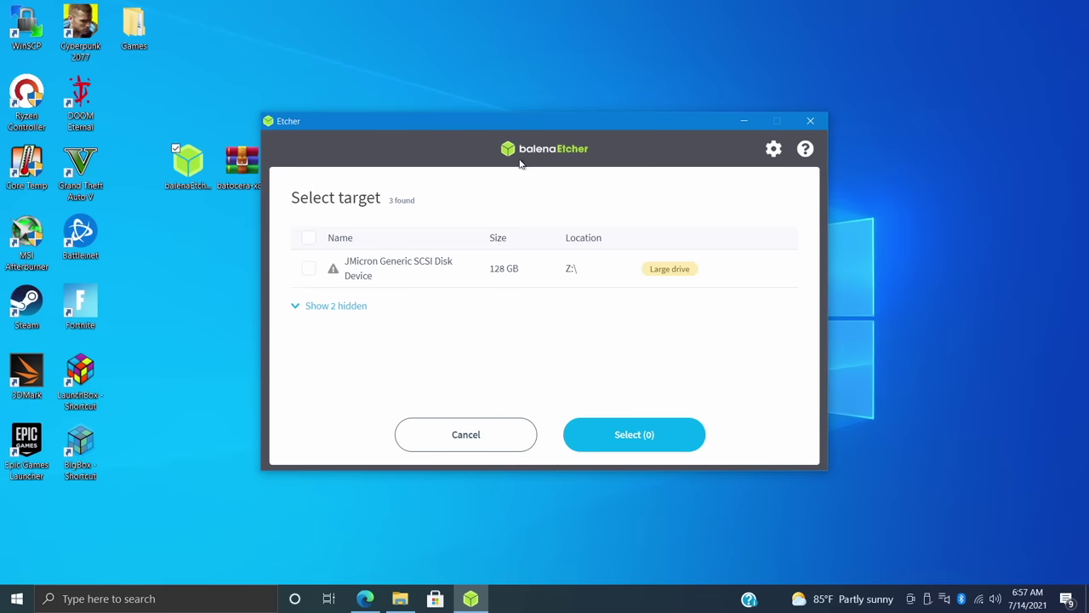
{"action": "left_click", "coordinate": [387, 271]}
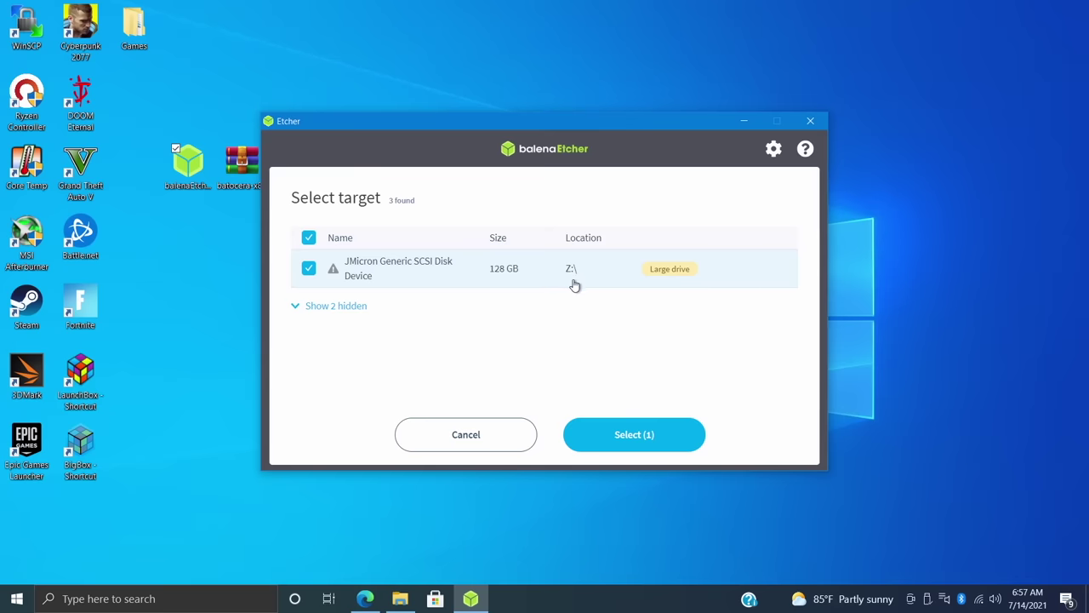
{"action": "left_click", "coordinate": [618, 435]}
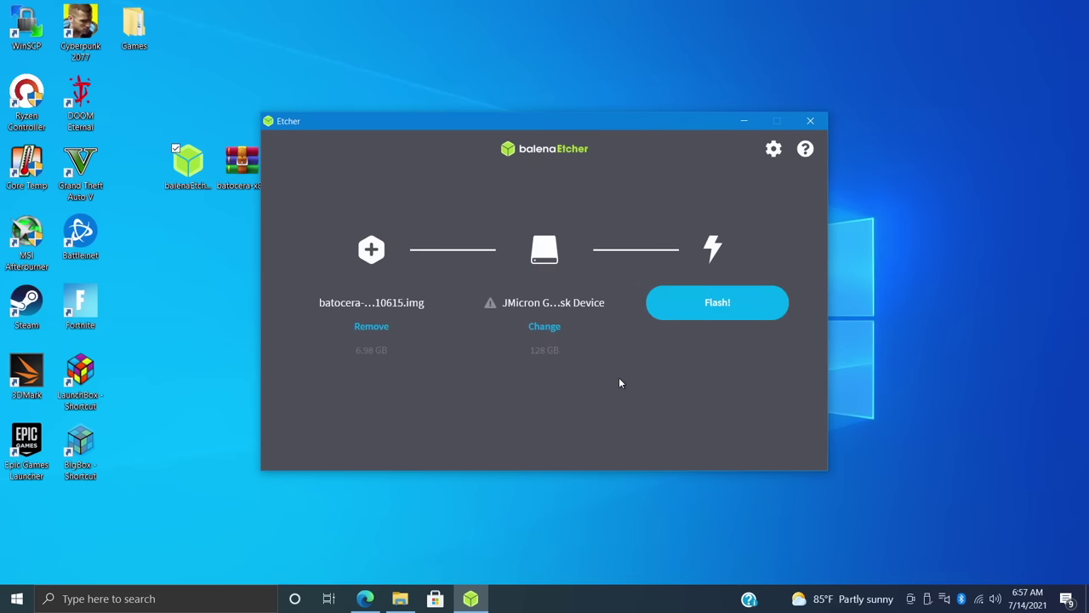
{"action": "left_click", "coordinate": [725, 308]}
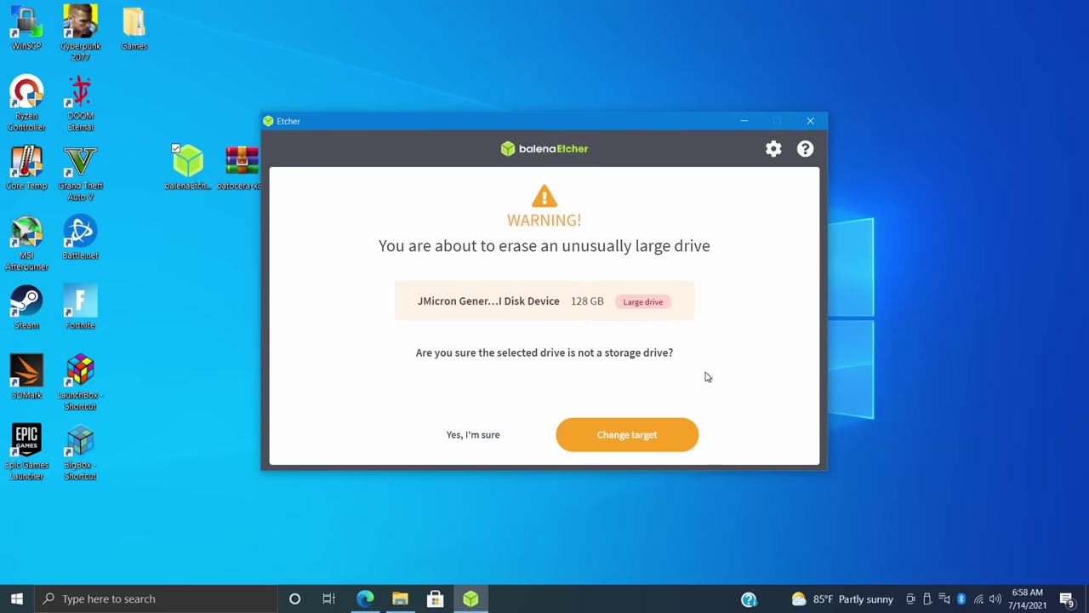
{"action": "left_click", "coordinate": [474, 436]}
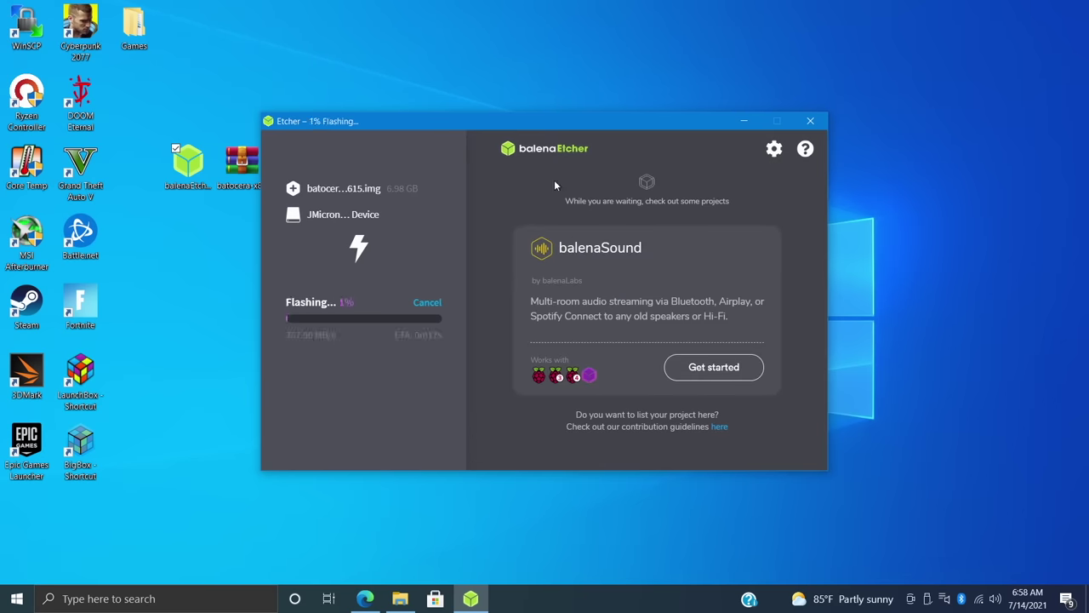
{"action": "left_click_drag", "start_coordinate": [471, 119], "coordinate": [552, 108]}
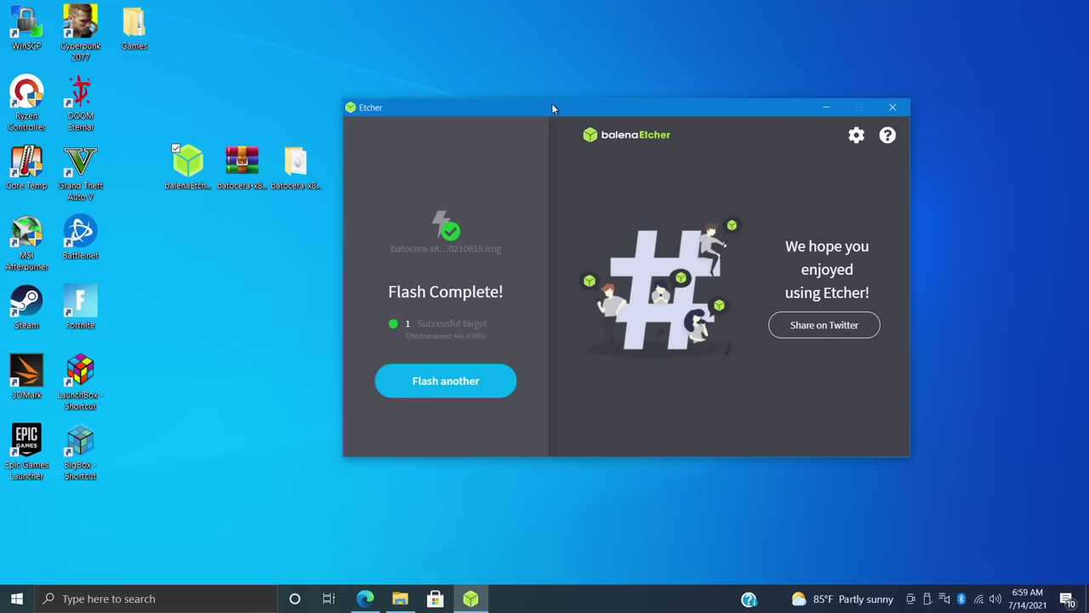
{"action": "left_click", "coordinate": [823, 109]}
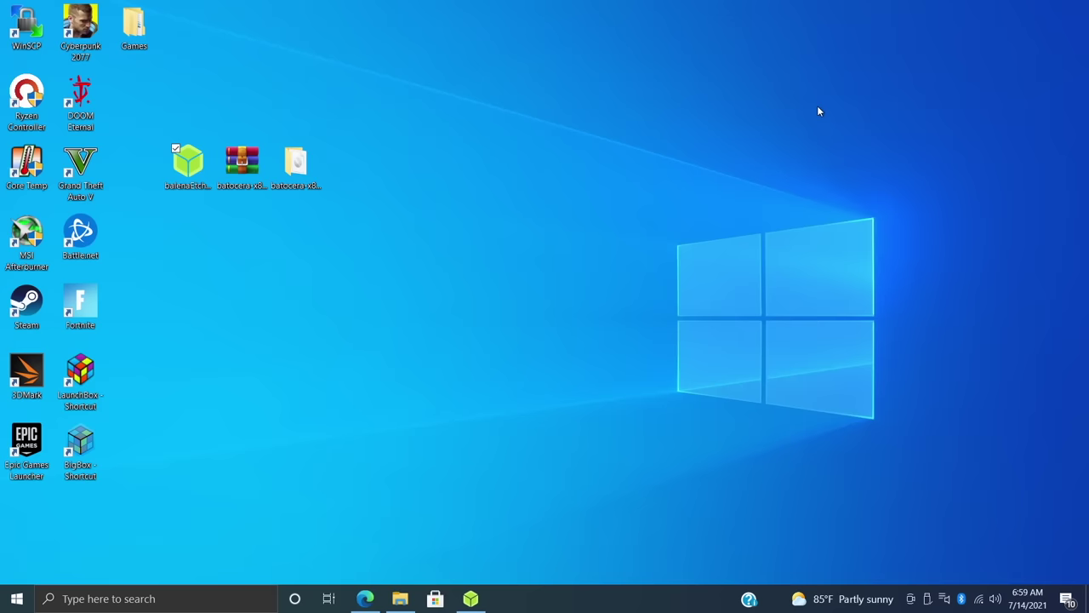
Place the desktop's Games folder beside the 32USB (E:) drive and copy its dreamcast, gamecube, GBA, n64, ps1 and snes folders to the drive.
{"action": "double_click", "coordinate": [137, 32]}
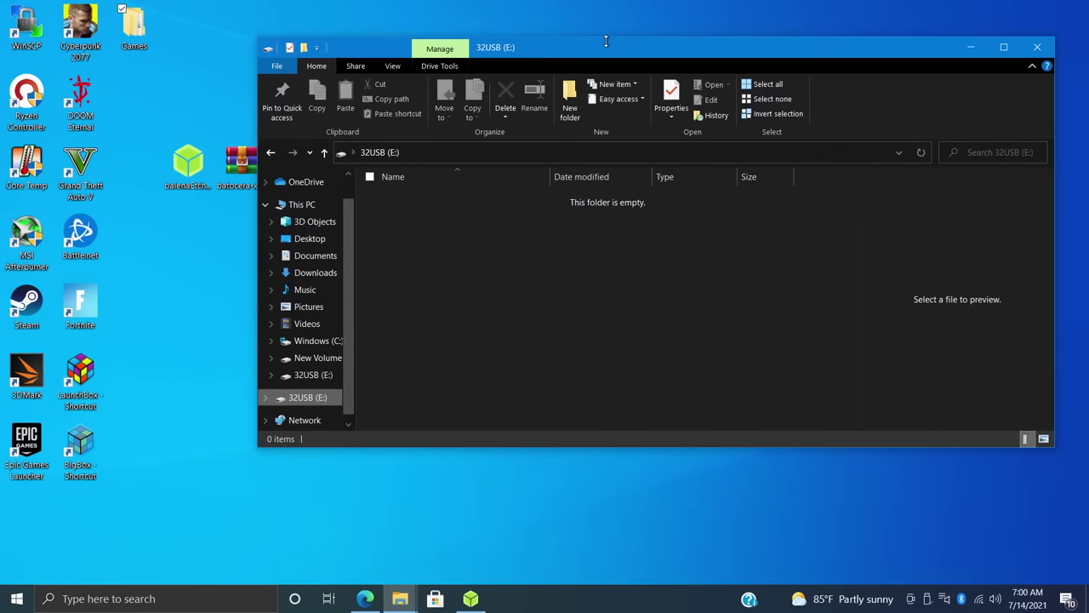
{"action": "left_click_drag", "start_coordinate": [594, 42], "coordinate": [1088, 235]}
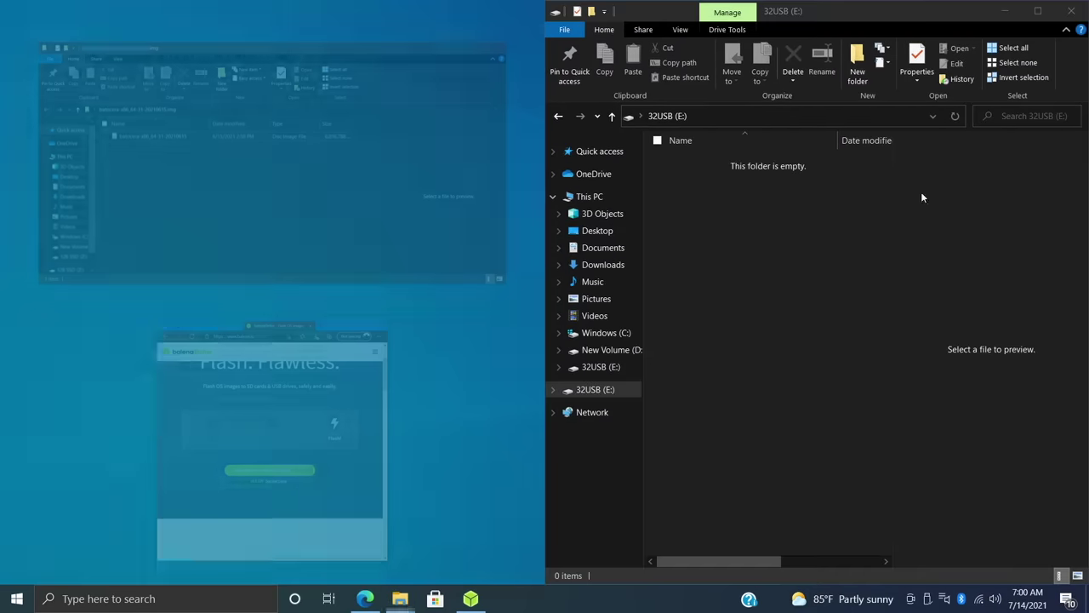
{"action": "key", "text": "Escape"}
{"action": "double_click", "coordinate": [150, 48]}
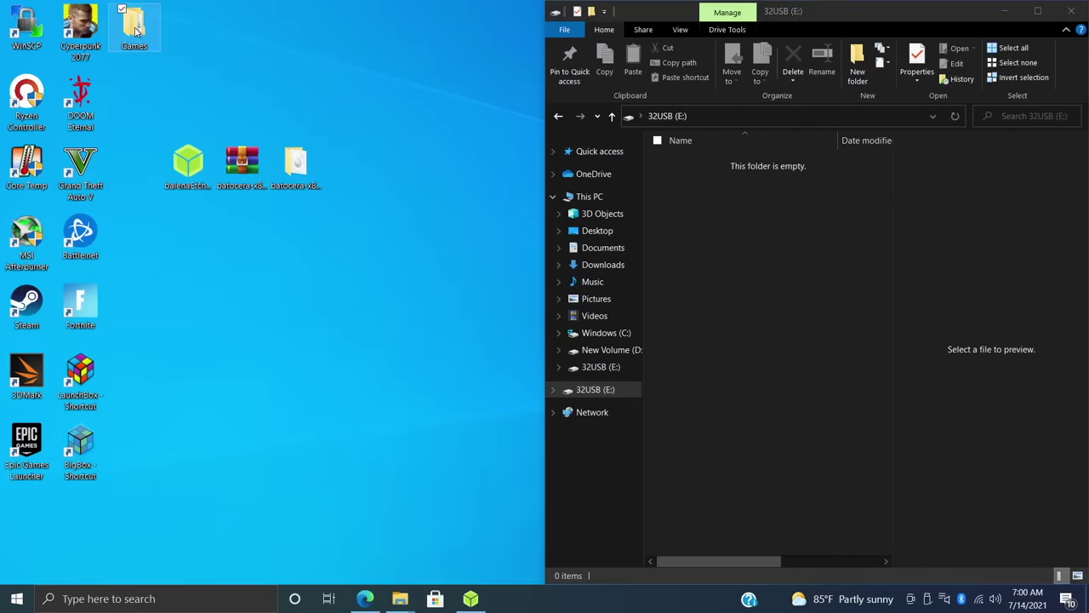
{"action": "left_click_drag", "start_coordinate": [608, 65], "coordinate": [0, 213]}
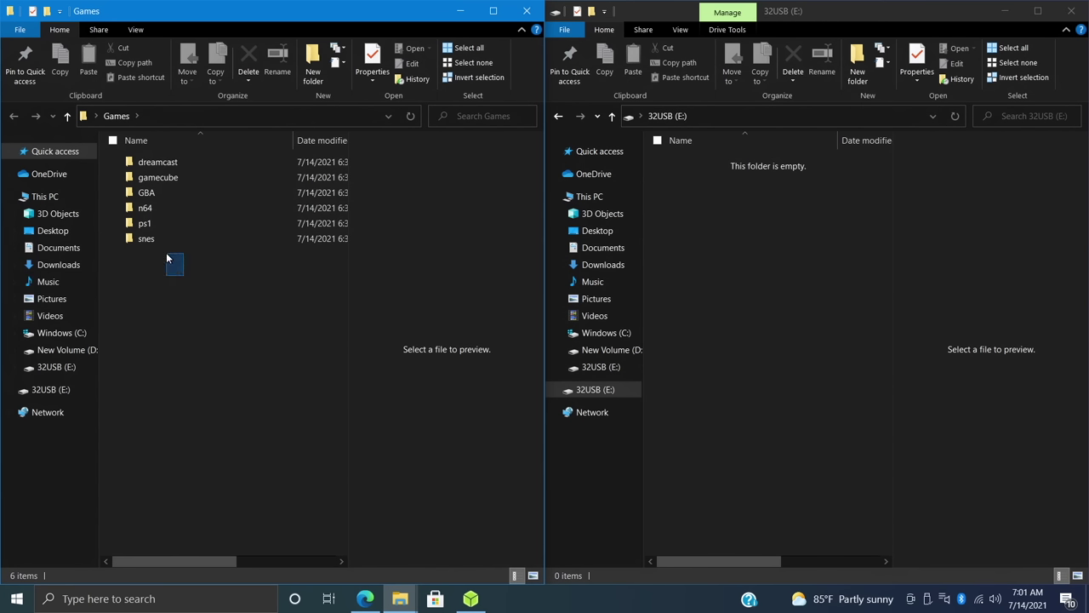
{"action": "left_click_drag", "start_coordinate": [167, 258], "coordinate": [710, 252]}
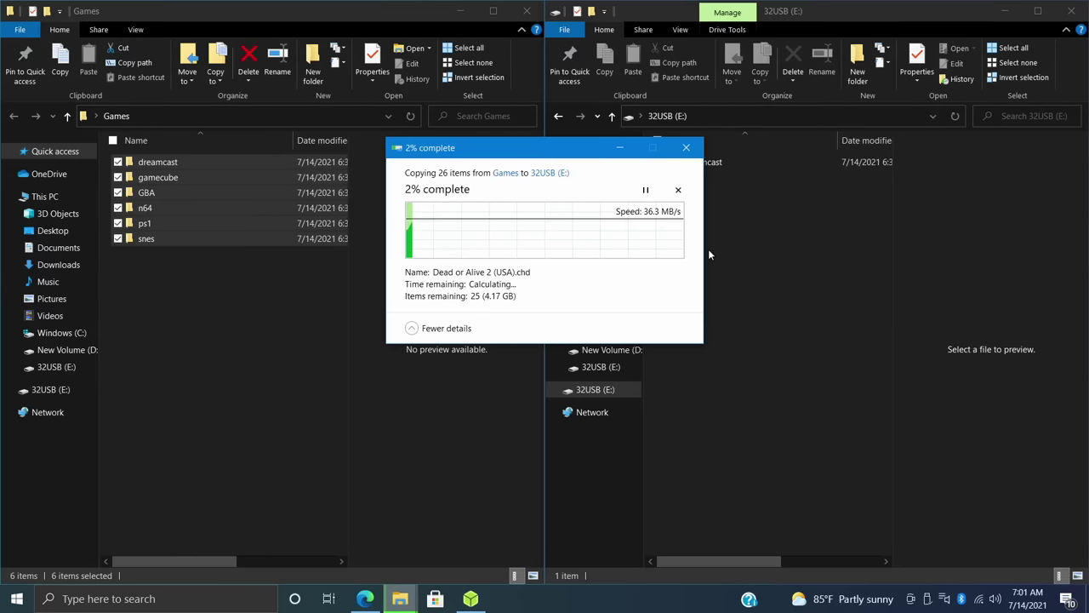